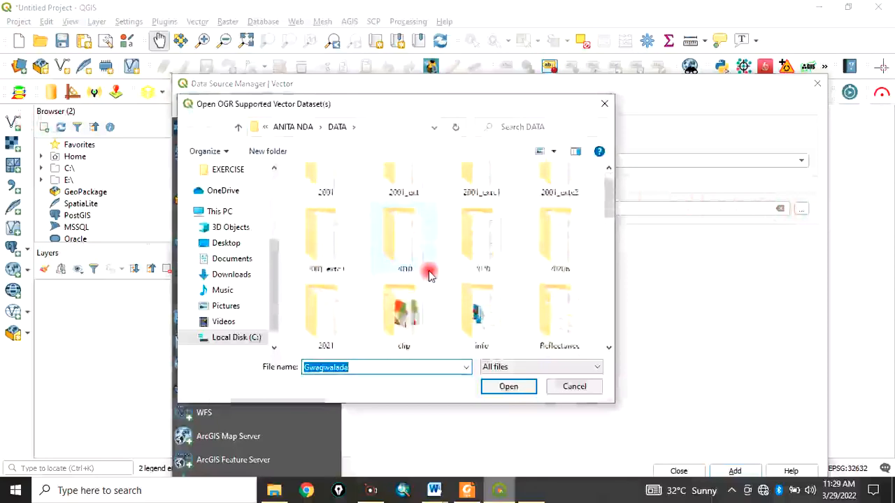
# Add the Gwagwalada shapefile from the DATA folder to the project as a vector layer.
pyautogui.scroll(-1, 441, 271)
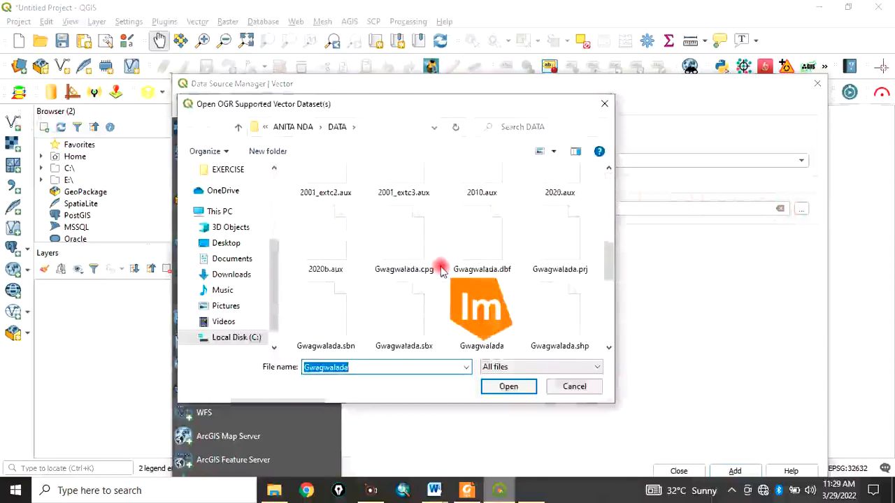
pyautogui.scroll(-1, 441, 271)
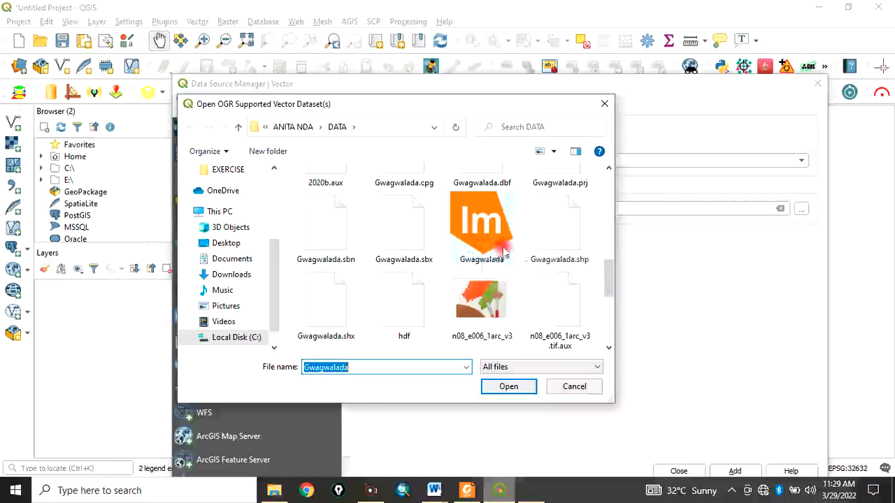
pyautogui.click(494, 251)
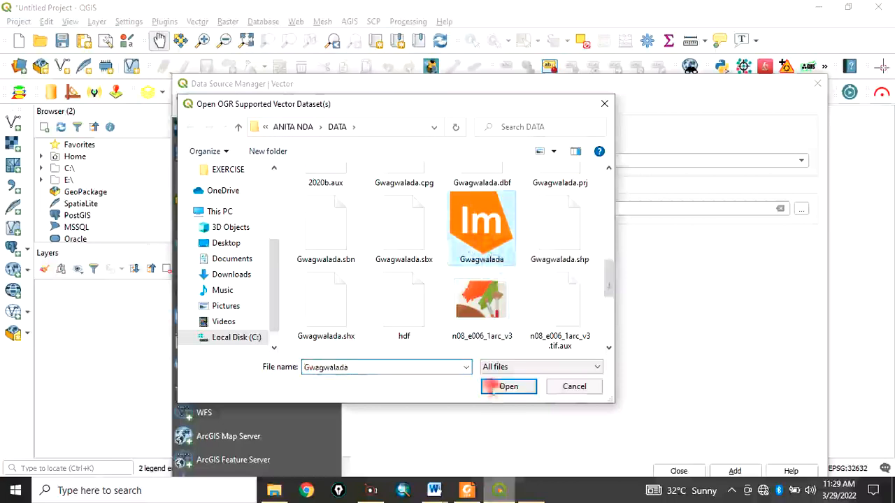
pyautogui.click(499, 390)
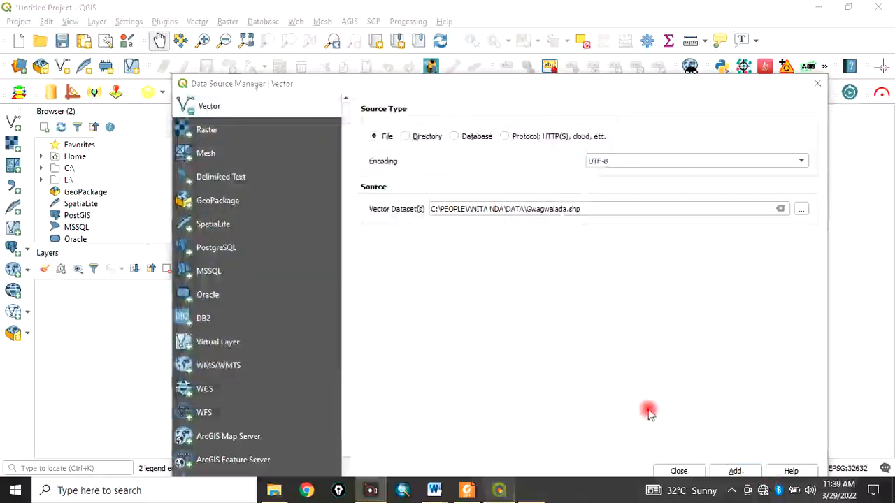
pyautogui.click(723, 470)
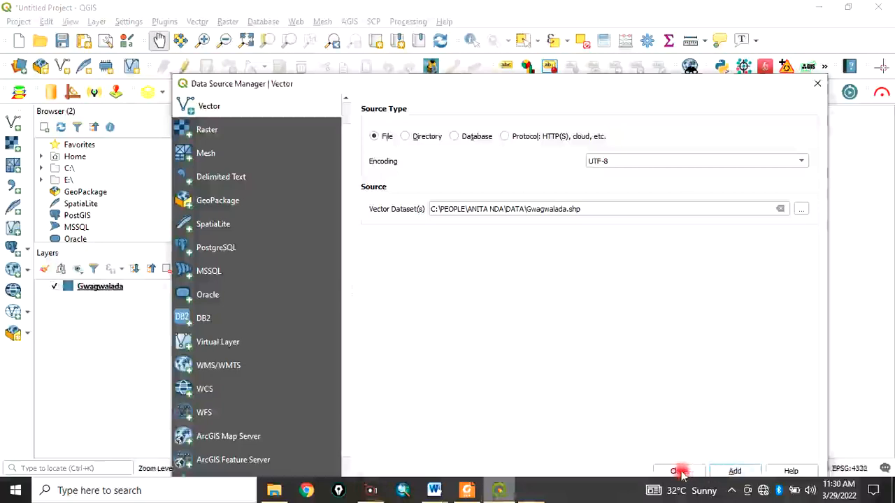
pyautogui.click(679, 471)
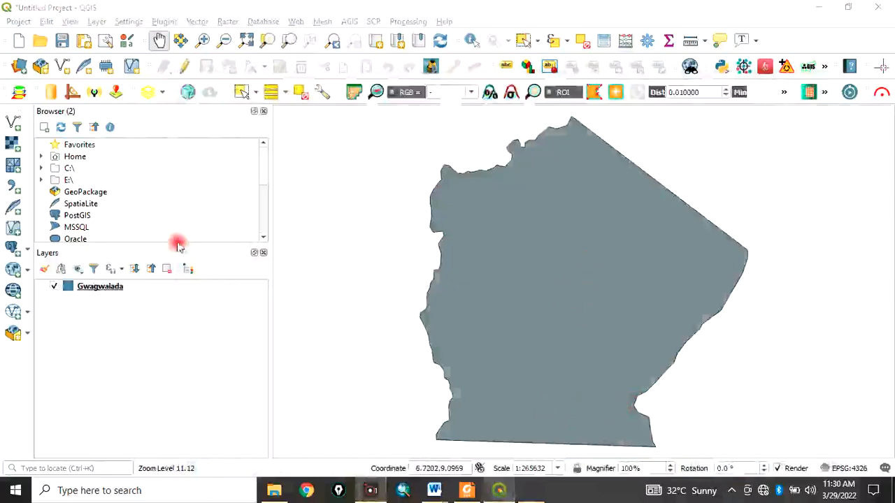
# Start adding a raster layer and browse to the Tutorial folder on the Desktop for its source file.
pyautogui.click(11, 144)
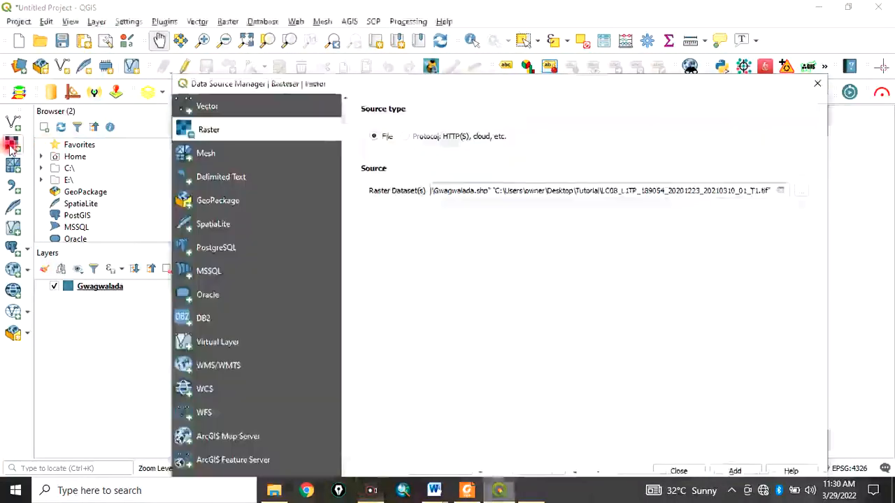
pyautogui.click(799, 191)
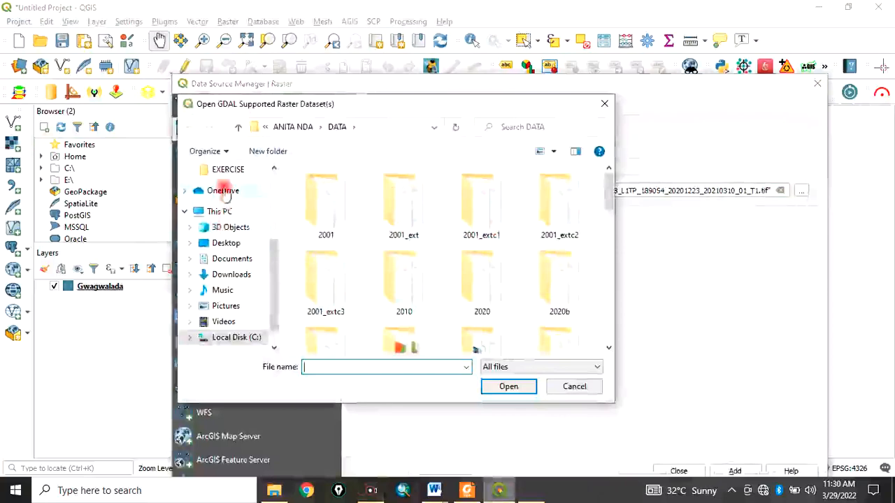
pyautogui.click(228, 244)
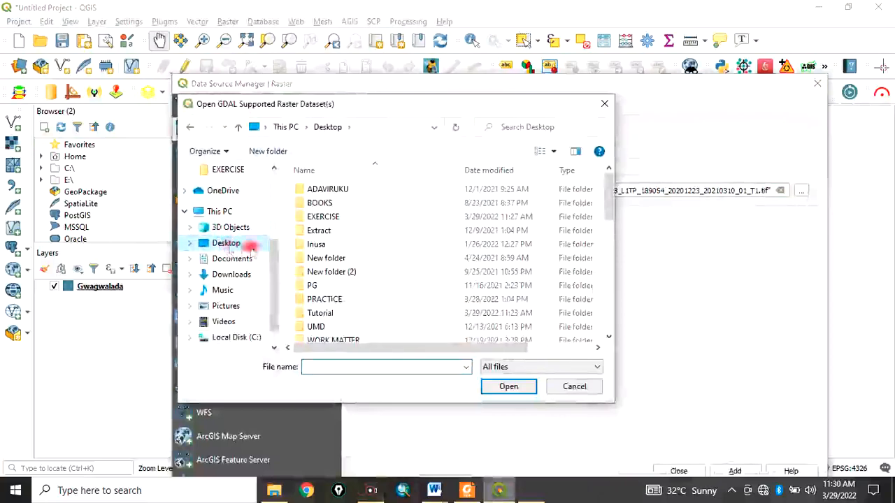
pyautogui.scroll(-2, 369, 266)
pyautogui.doubleClick(320, 238)
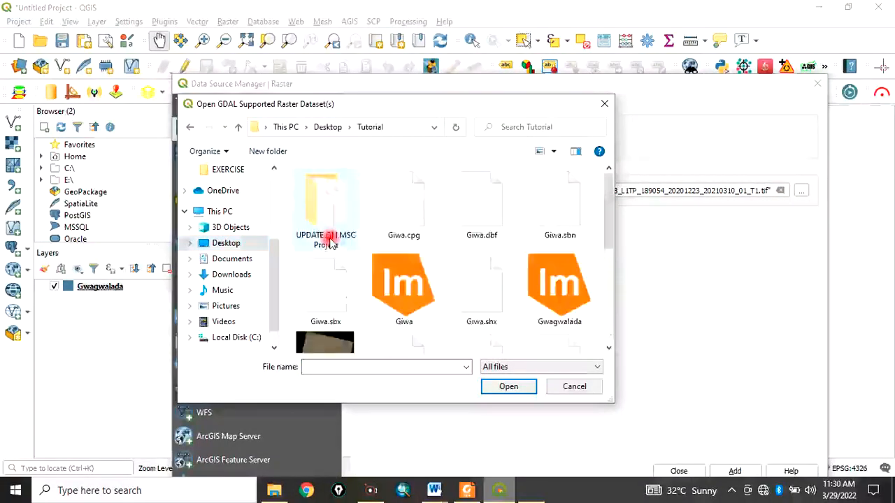
# Add the LC08_L1TP_189054_20201223_20210310_01_T1 image from the Tutorial folder to the project as a raster layer.
pyautogui.scroll(-1, 497, 276)
pyautogui.scroll(-2, 498, 276)
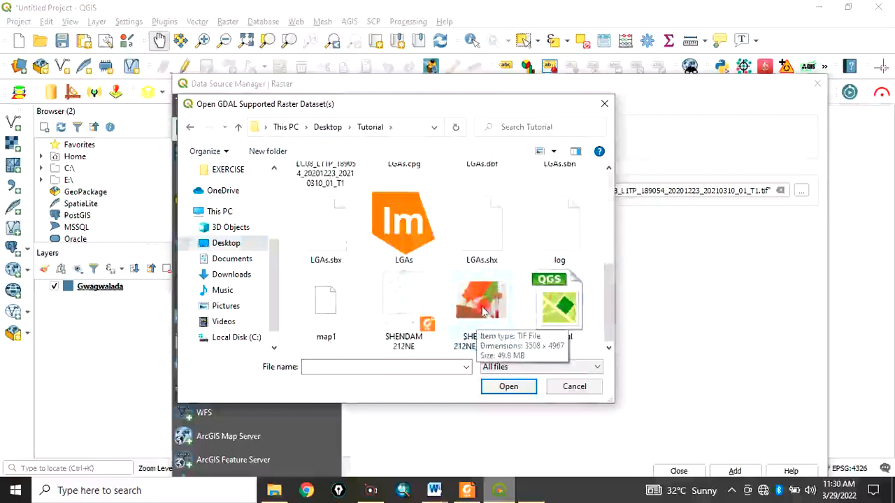
pyautogui.scroll(3, 482, 311)
pyautogui.scroll(-3, 482, 311)
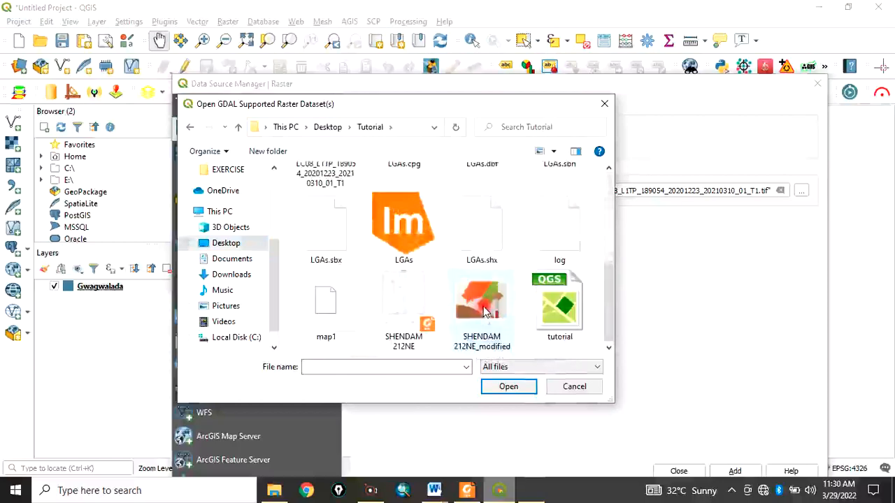
pyautogui.scroll(1, 489, 308)
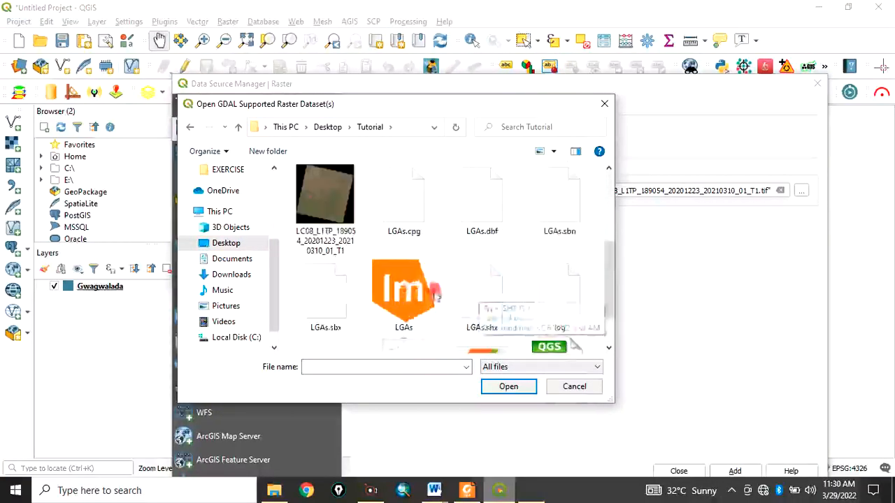
pyautogui.click(348, 230)
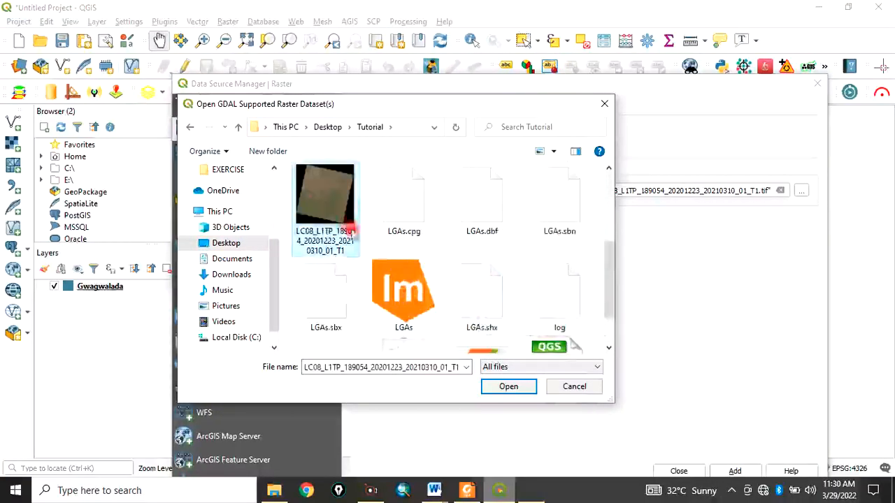
pyautogui.click(509, 387)
pyautogui.click(731, 471)
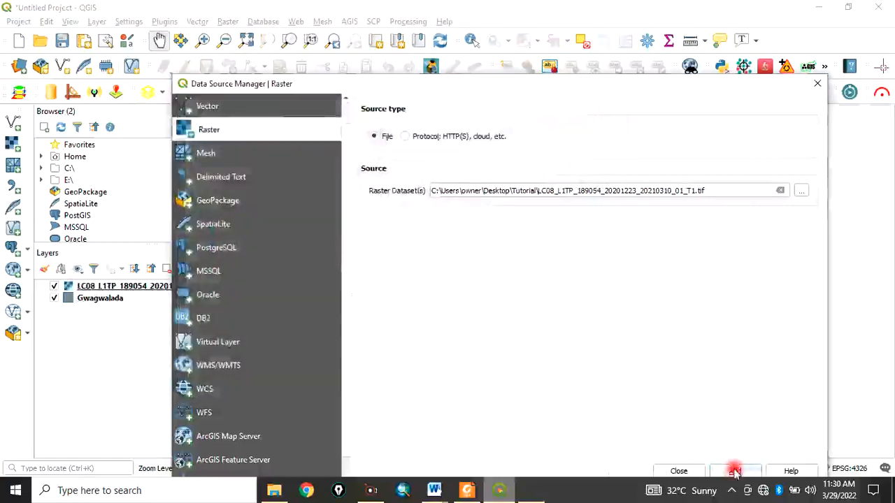
pyautogui.click(678, 471)
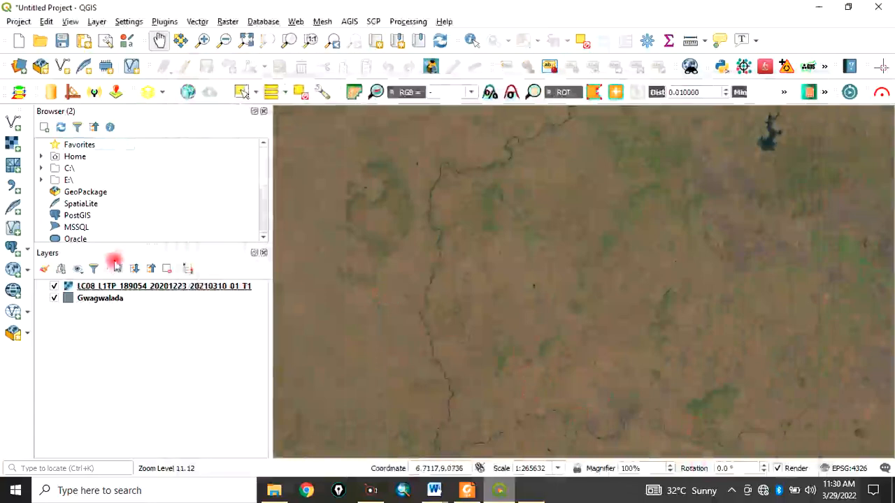
# Zoom to the full extent of the LC08 raster layer and place the Gwagwalada layer above it in the layer order.
pyautogui.rightClick(128, 287)
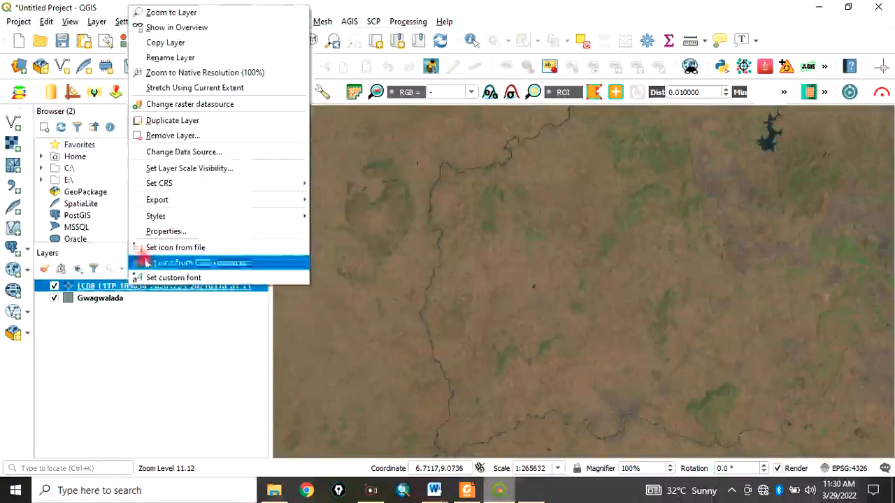
pyautogui.click(163, 12)
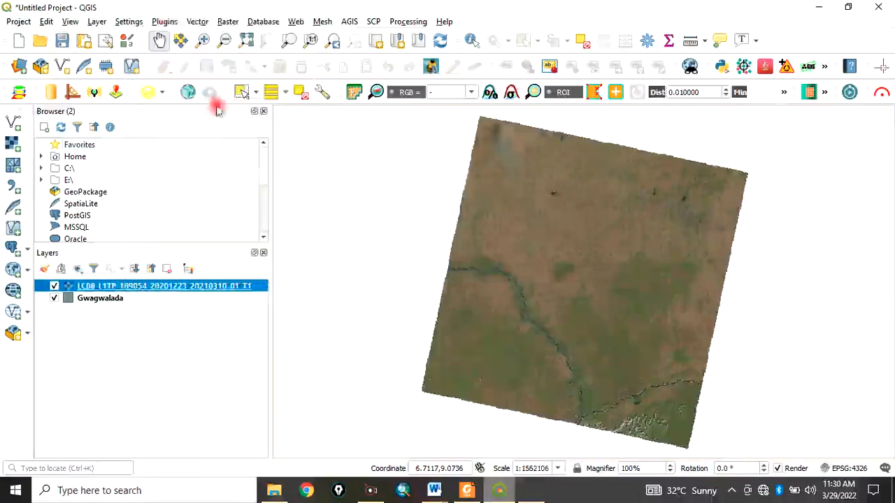
pyautogui.moveTo(115, 294)
pyautogui.mouseDown()
pyautogui.moveTo(119, 322)
pyautogui.moveTo(114, 314)
pyautogui.mouseUp()
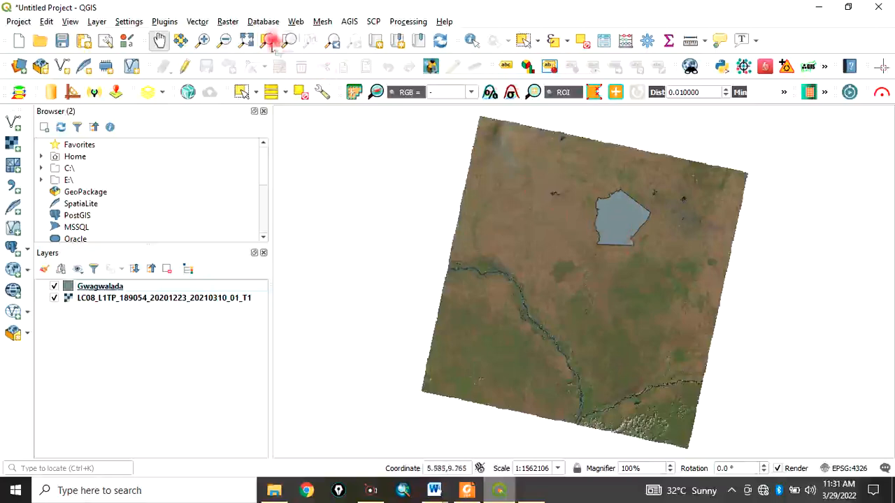
# Start Clip Raster by Mask Layer with the LC08 Landsat raster as the input layer and Gwagwalada as the mask.
pyautogui.click(227, 21)
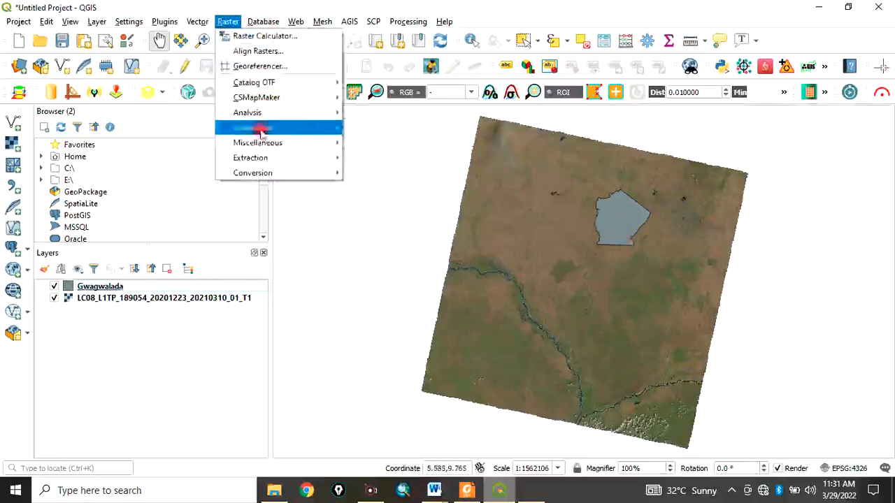
pyautogui.moveTo(262, 159)
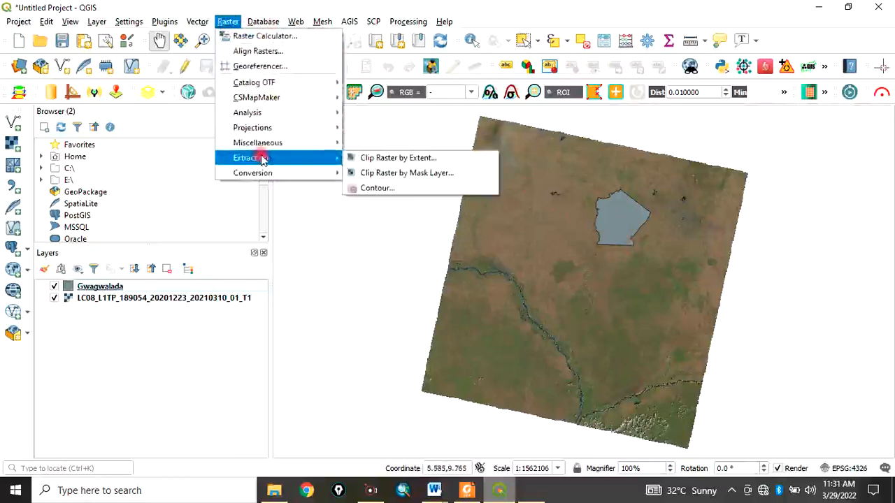
pyautogui.click(391, 174)
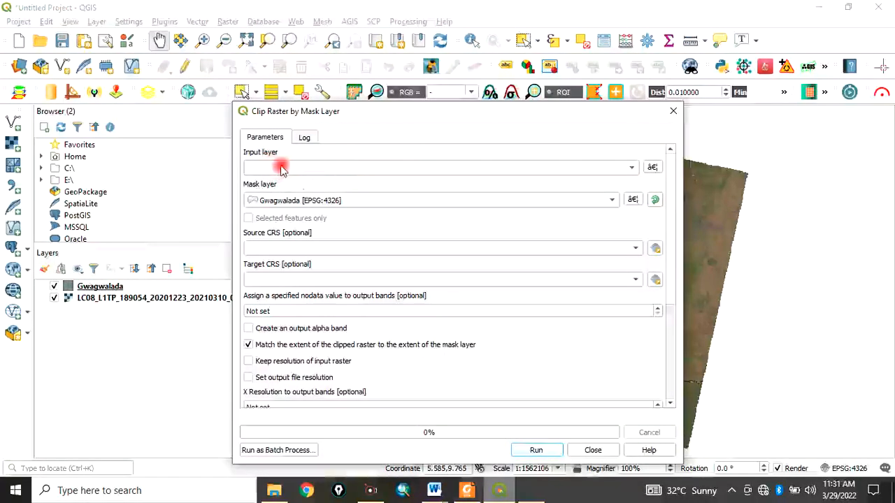
pyautogui.click(630, 169)
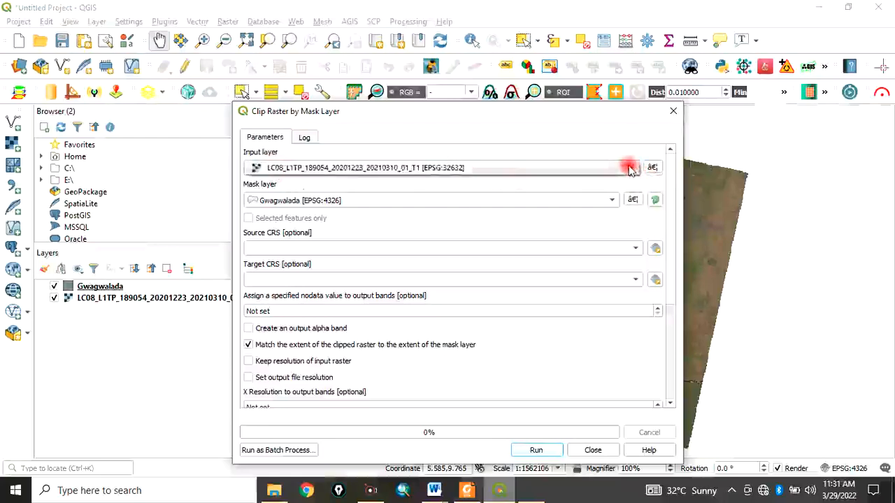
pyautogui.click(461, 172)
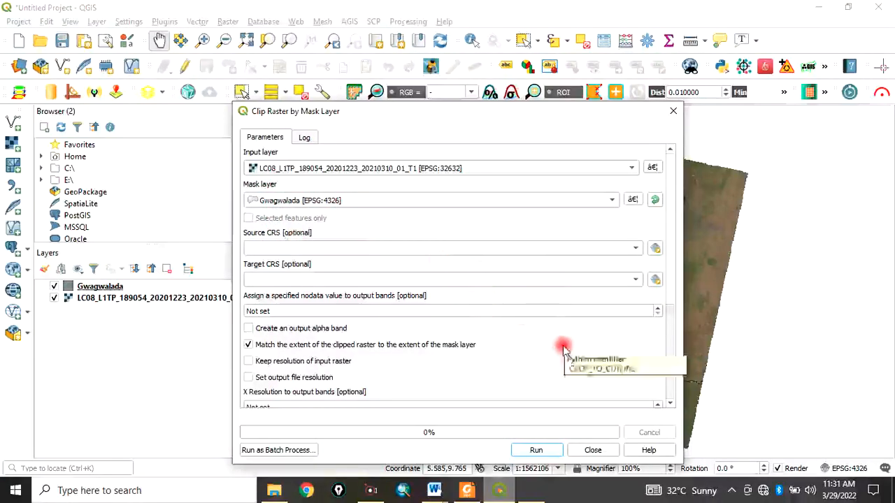
# Choose to save the clipped output to a file in the Tutorial folder and name it clip.
pyautogui.scroll(-3, 562, 340)
pyautogui.scroll(-1, 562, 341)
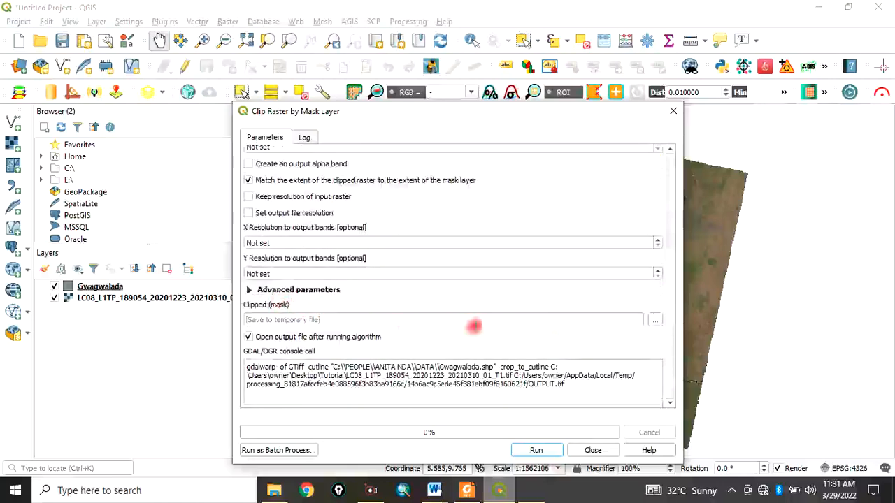
pyautogui.click(655, 321)
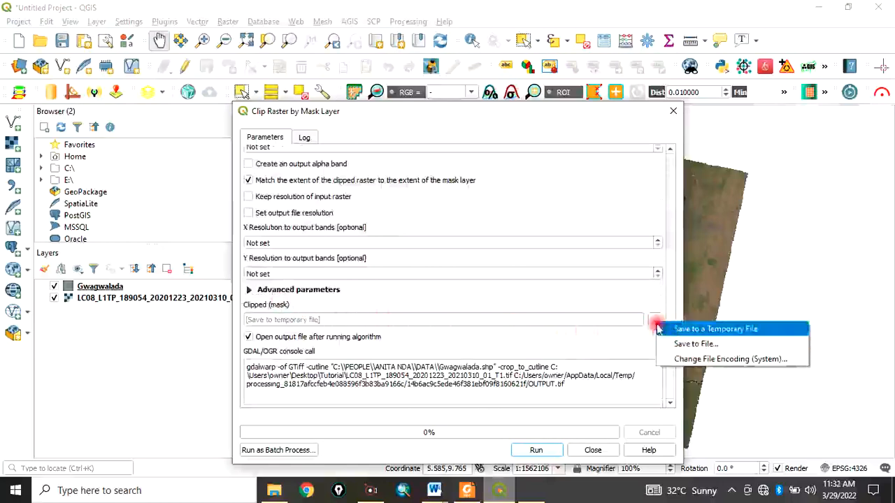
pyautogui.click(687, 347)
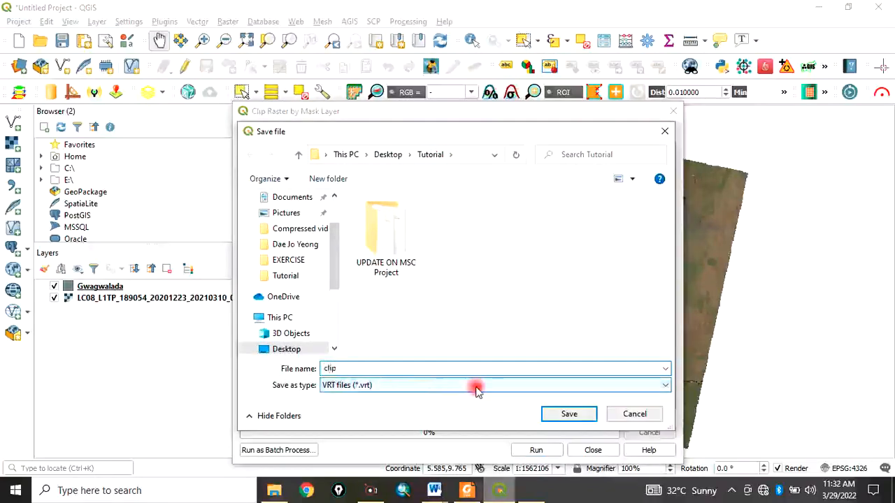
pyautogui.click(475, 387)
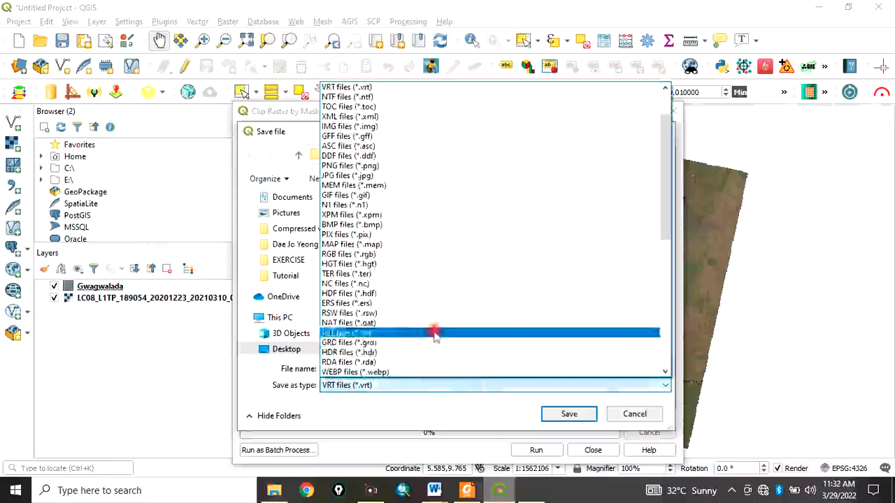
pyautogui.scroll(-4, 388, 275)
pyautogui.scroll(-5, 388, 275)
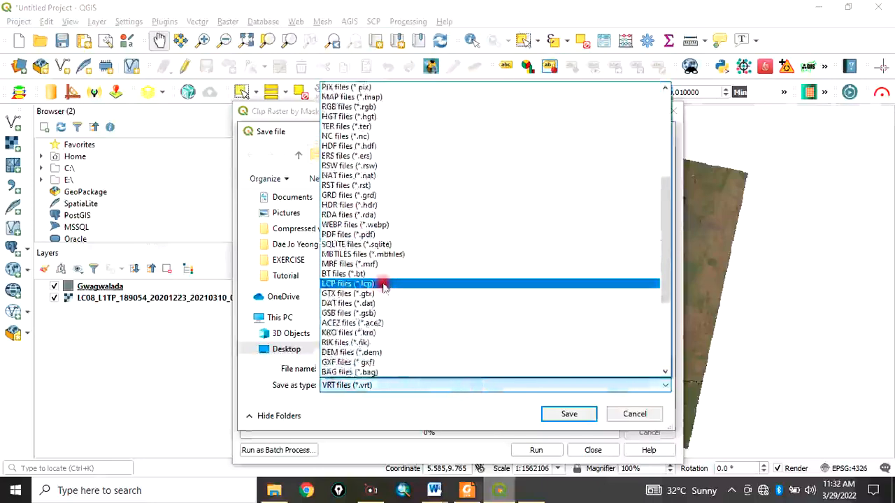
pyautogui.scroll(-2, 380, 289)
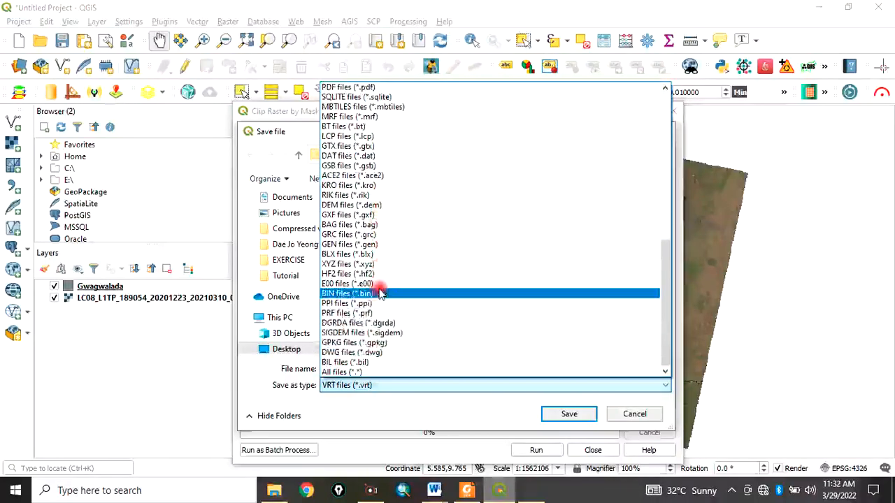
pyautogui.scroll(12, 382, 296)
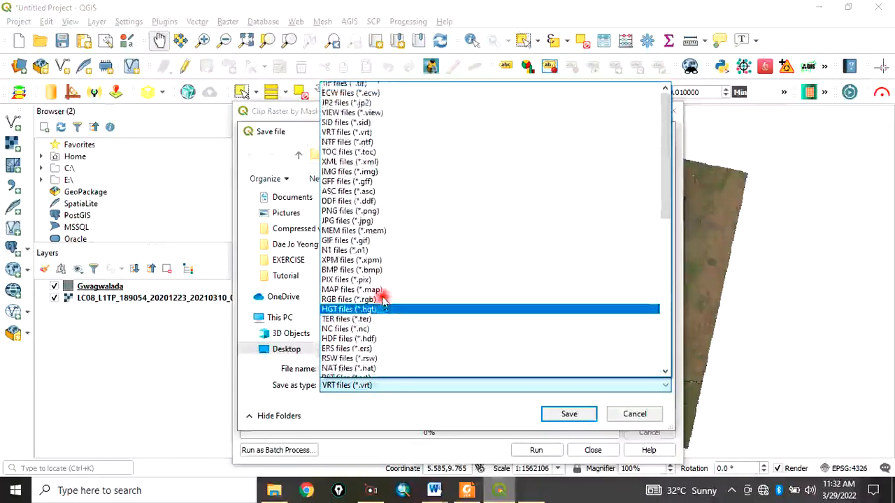
pyautogui.click(451, 427)
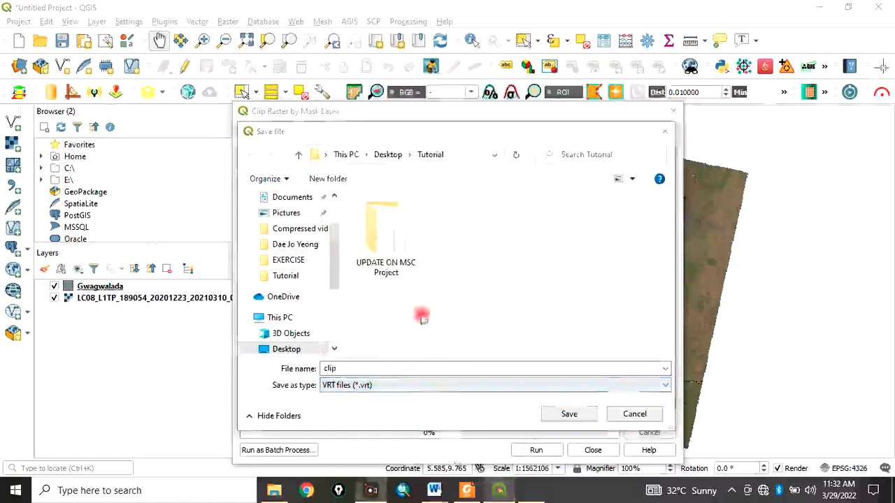
# Set the clipped output's file type to TIF and save the file destination as clip.tif.
pyautogui.click(468, 390)
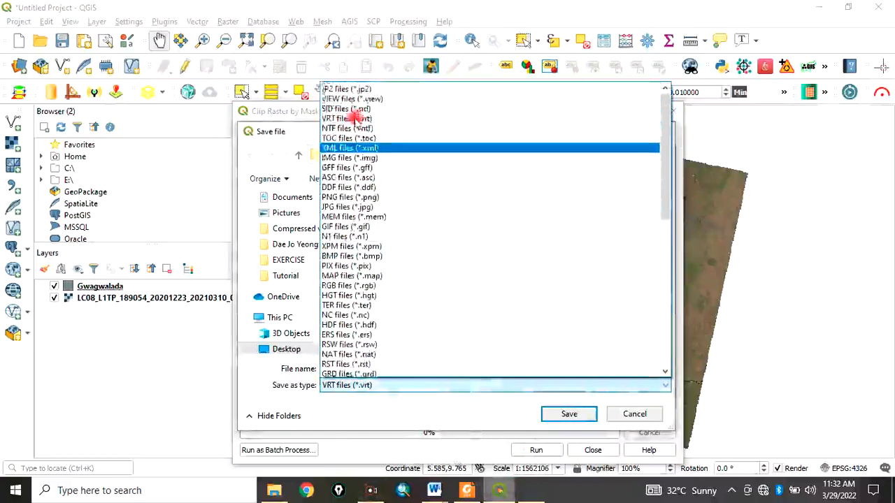
pyautogui.scroll(1, 341, 93)
pyautogui.click(341, 88)
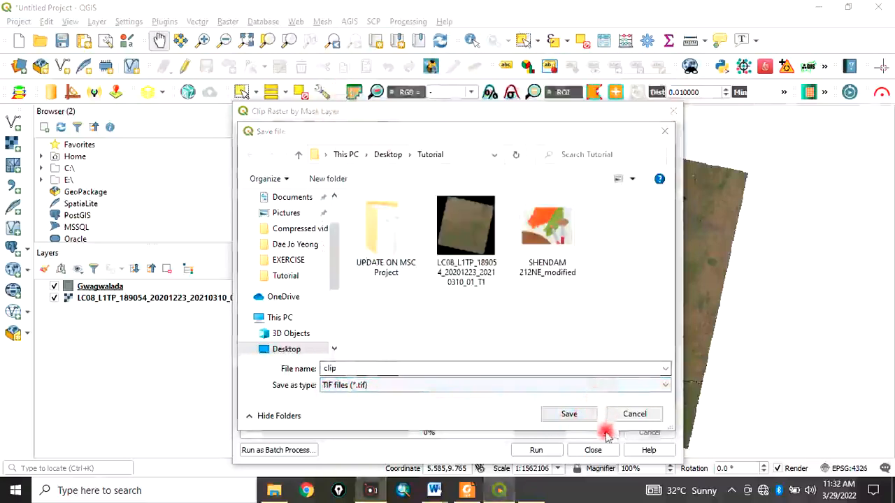
pyautogui.click(574, 414)
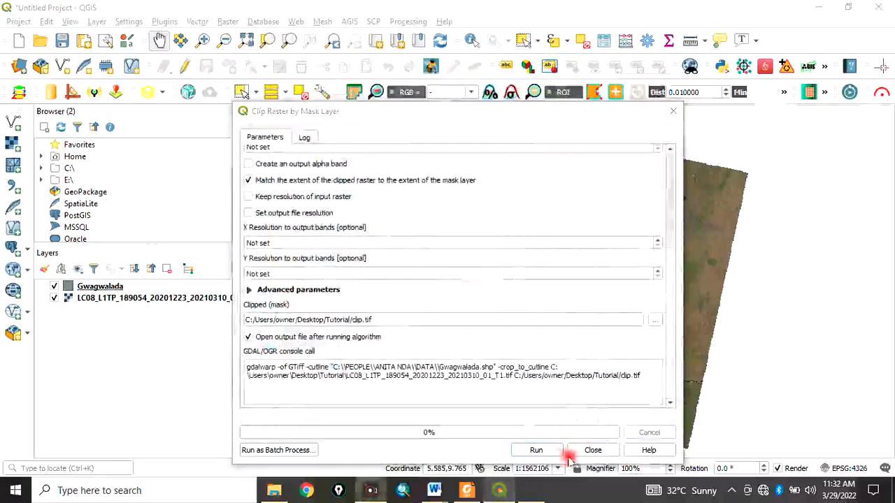
# Run Clip Raster by Mask Layer with the current settings and close the tool once processing completes.
pyautogui.click(539, 451)
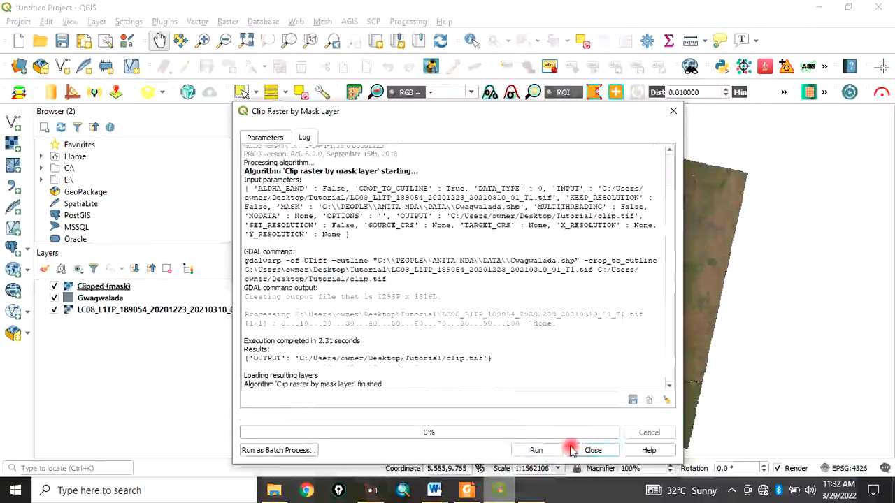
pyautogui.click(591, 451)
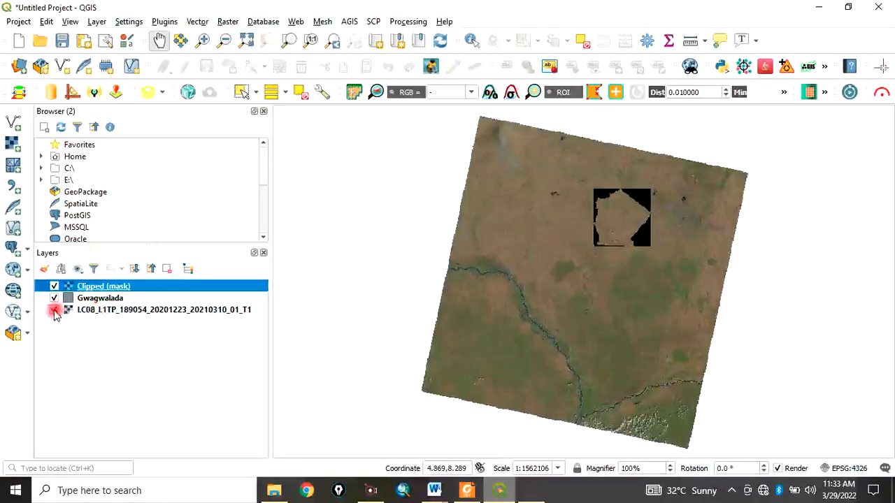
# Hide the LC08 raster and Gwagwalada layers and zoom to the extent of the Clipped (mask) layer.
pyautogui.click(54, 310)
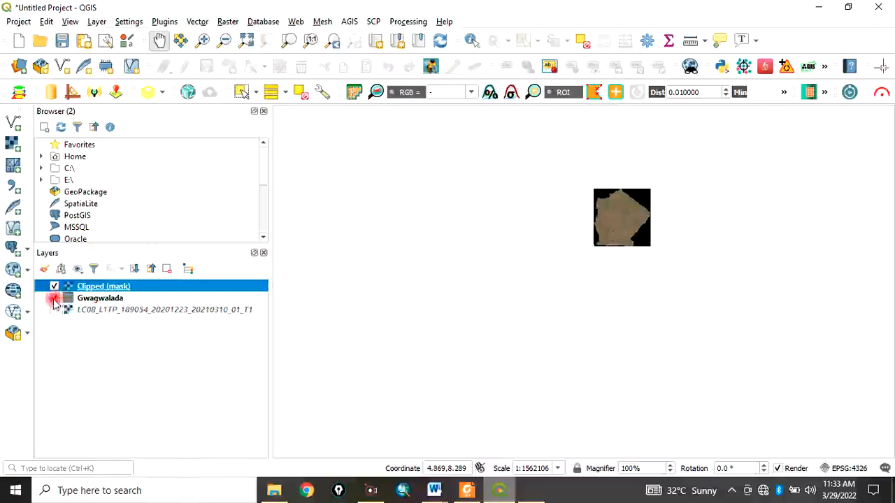
pyautogui.click(53, 298)
pyautogui.rightClick(94, 286)
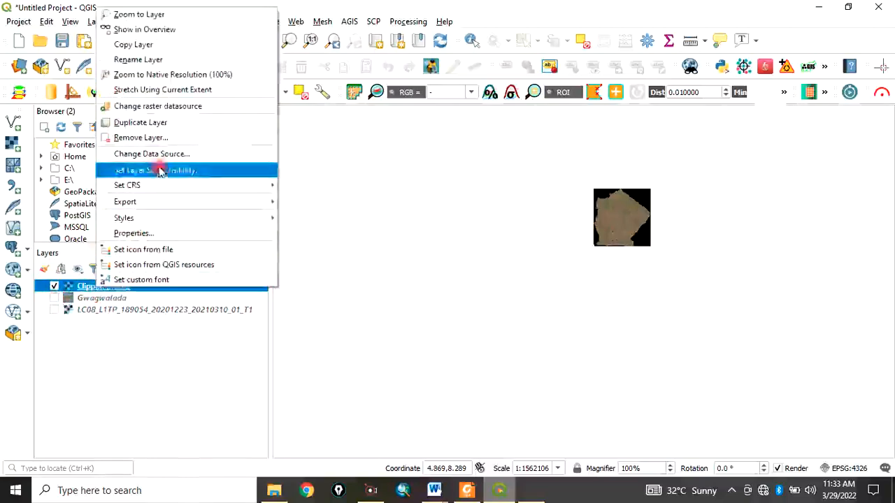
pyautogui.click(147, 14)
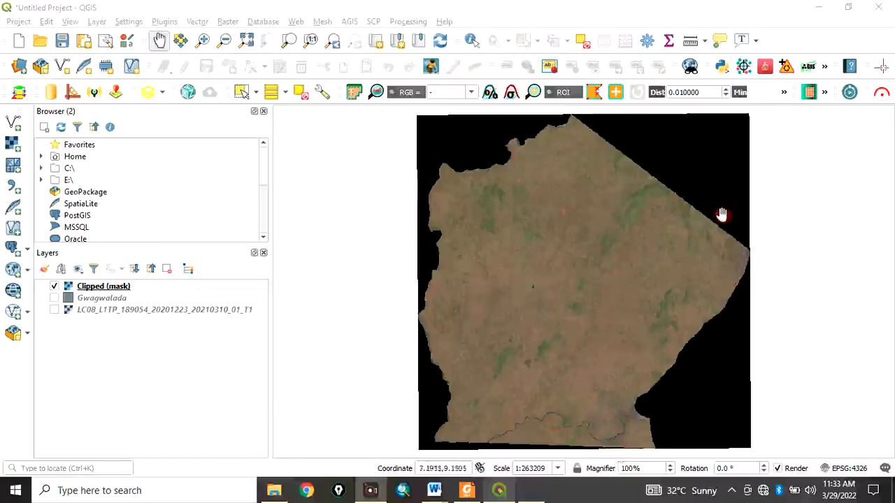
# Set 0 as the additional no data value in the Clipped (mask) layer's transparency properties and apply it.
pyautogui.click(114, 292)
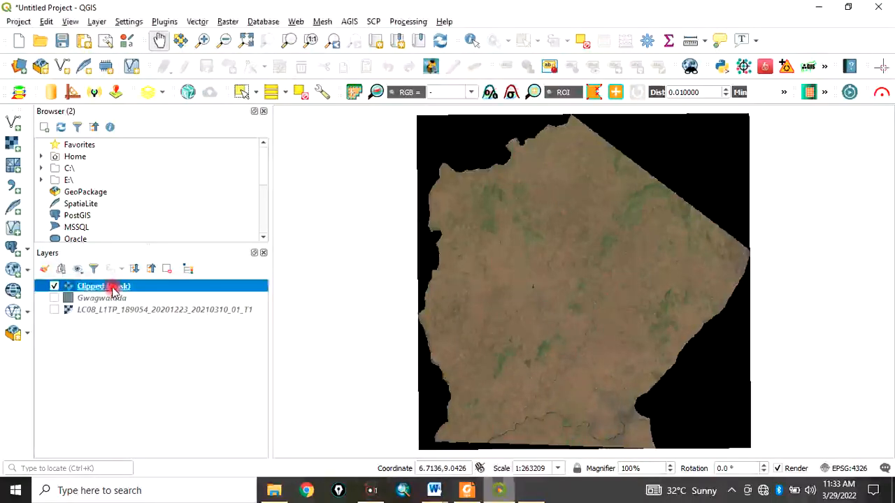
pyautogui.rightClick(113, 291)
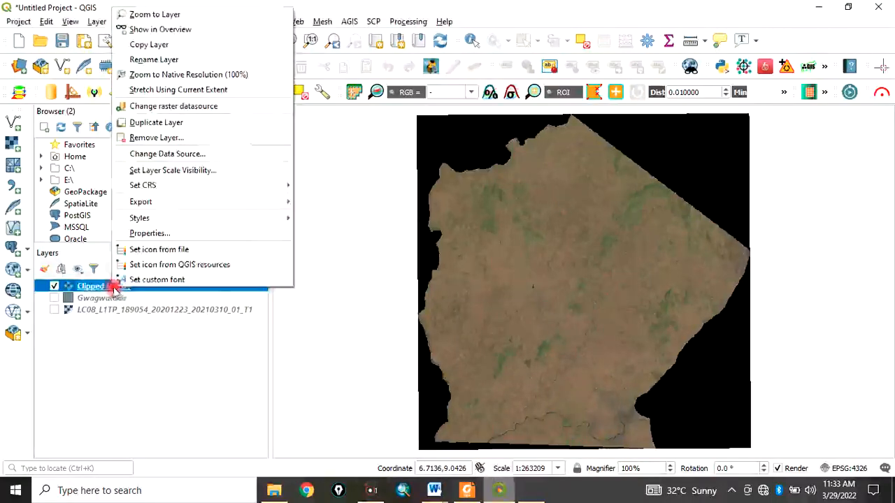
pyautogui.click(148, 234)
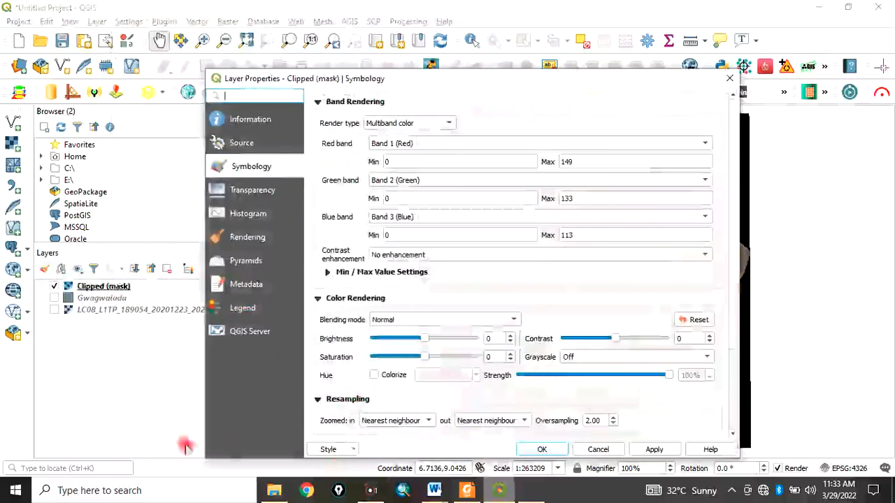
pyautogui.click(13, 451)
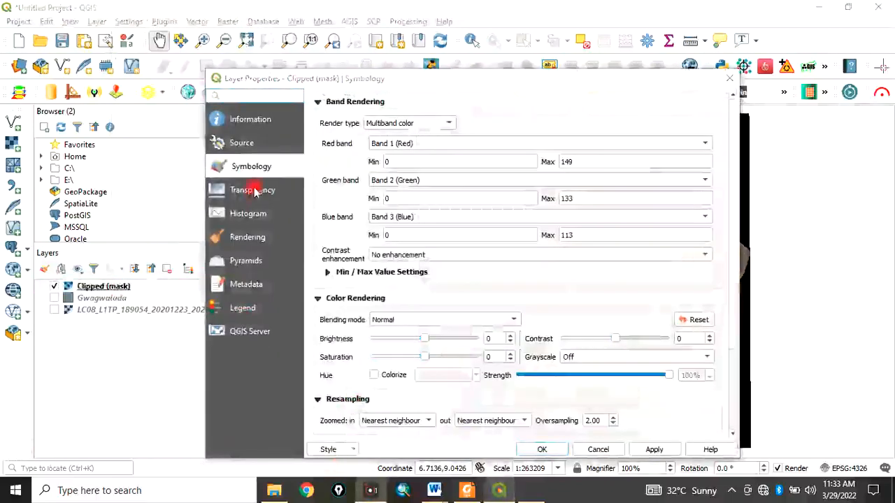
pyautogui.click(254, 191)
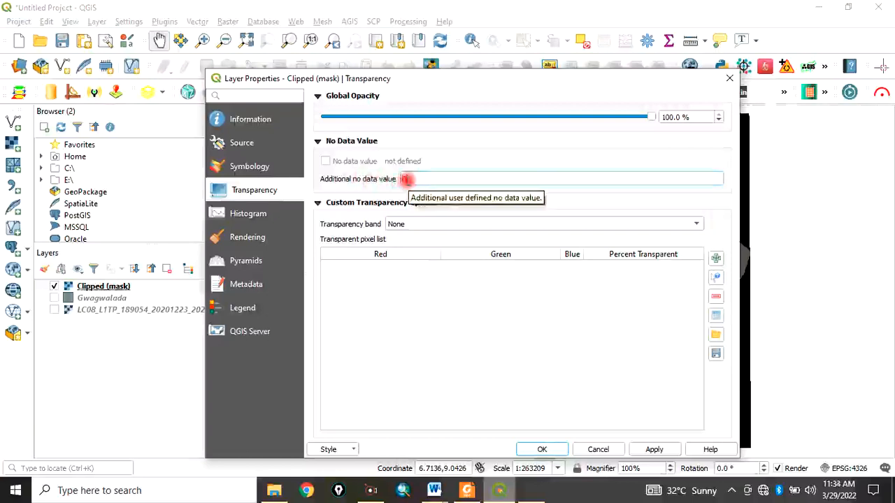
pyautogui.click(654, 449)
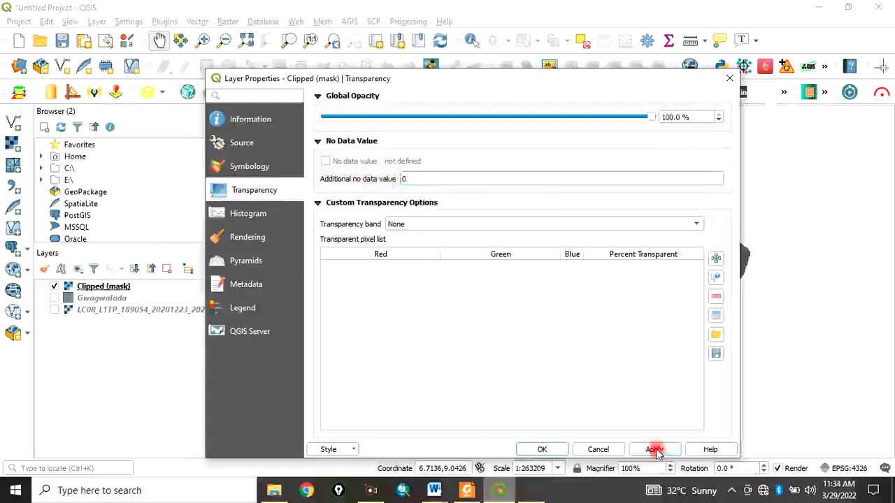
pyautogui.click(544, 449)
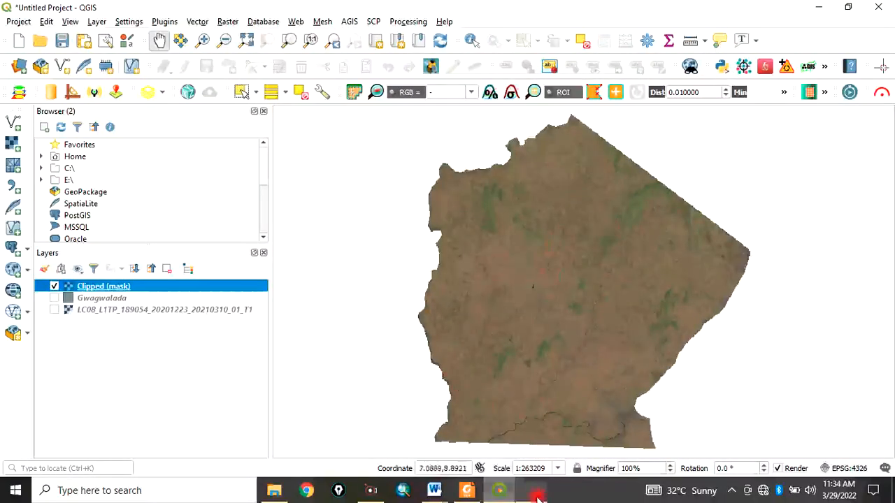
pyautogui.click(536, 496)
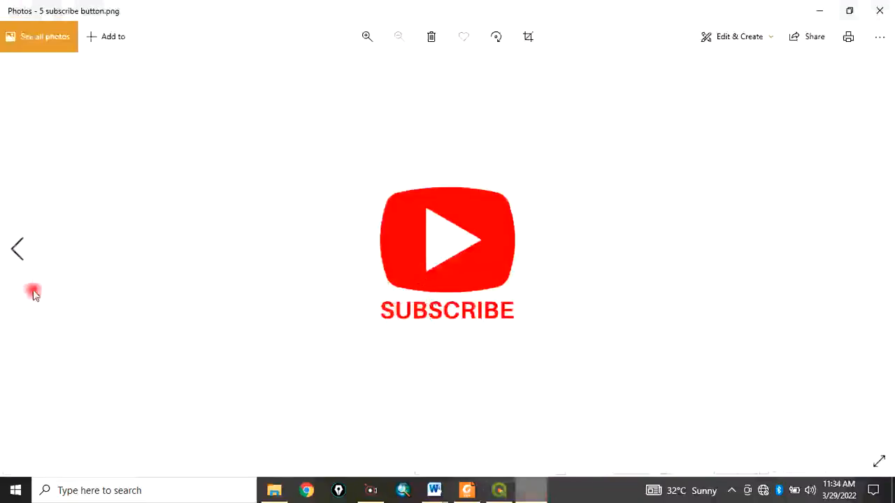
pyautogui.click(16, 248)
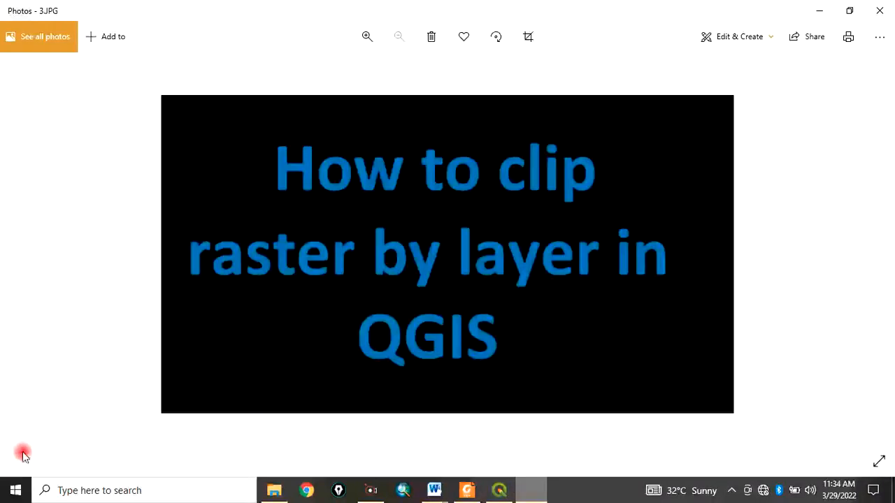